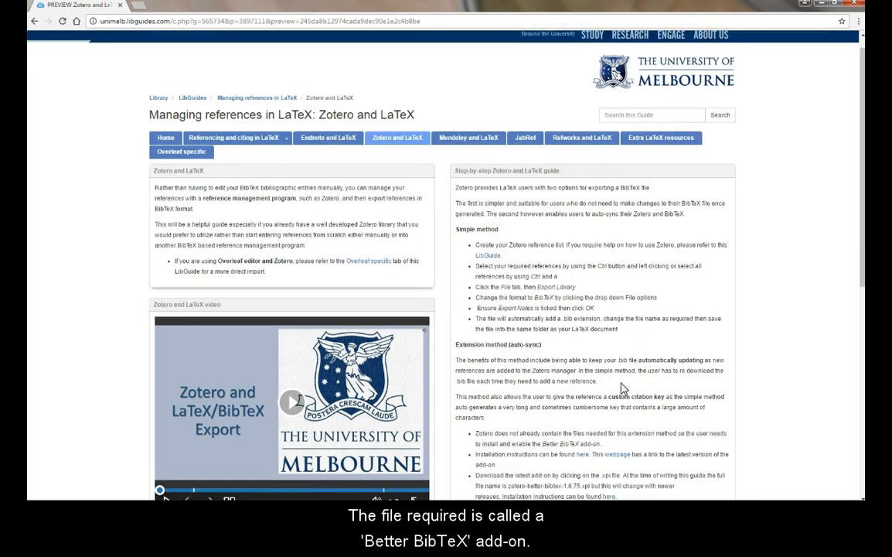
{"action": "scroll", "coordinate": [623, 388], "scroll_direction": "down", "scroll_amount": 2}
{"action": "scroll", "coordinate": [623, 388], "scroll_direction": "down", "scroll_amount": 2}
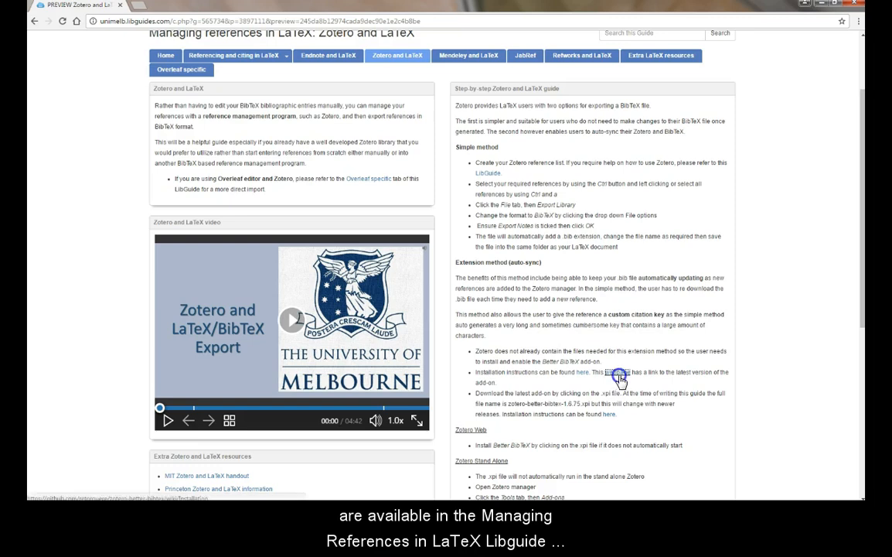
Download zotero-better-bibtex-1.6.75.xpi from the latest XPI release page on GitHub
{"action": "left_click", "coordinate": [621, 378]}
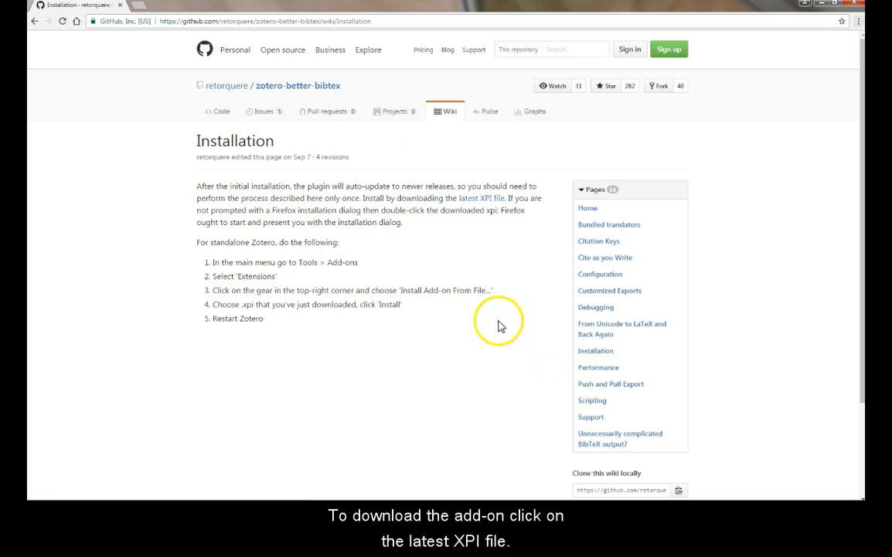
{"action": "left_click", "coordinate": [481, 201]}
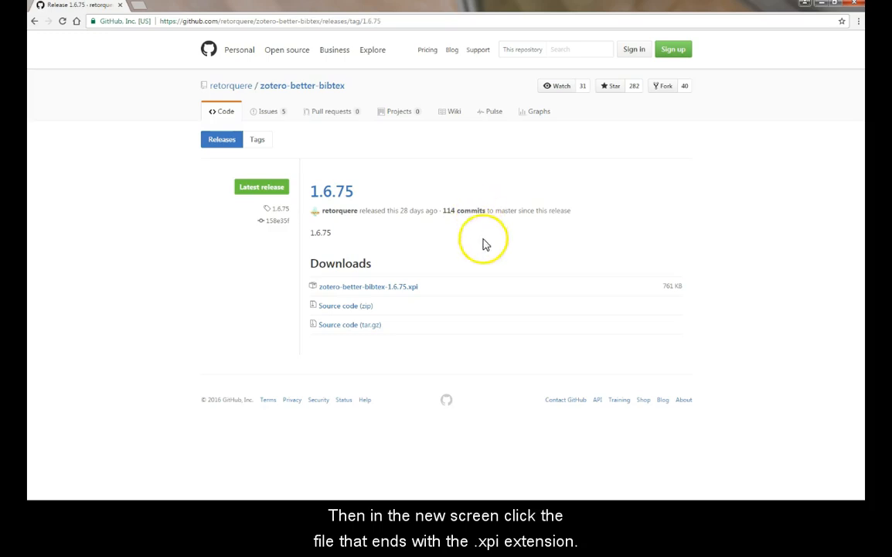
{"action": "left_click", "coordinate": [413, 292]}
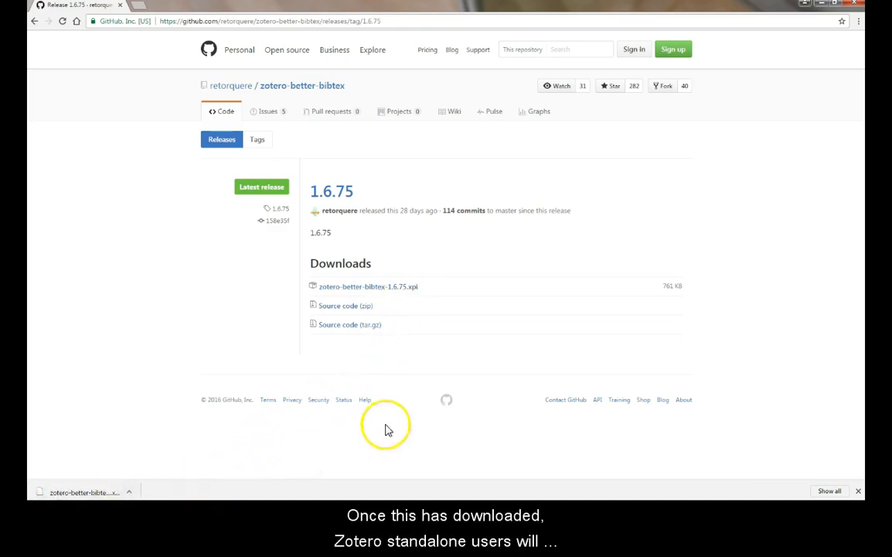
Close the browser and launch Zotero Standalone from the desktop
{"action": "left_click", "coordinate": [853, 8]}
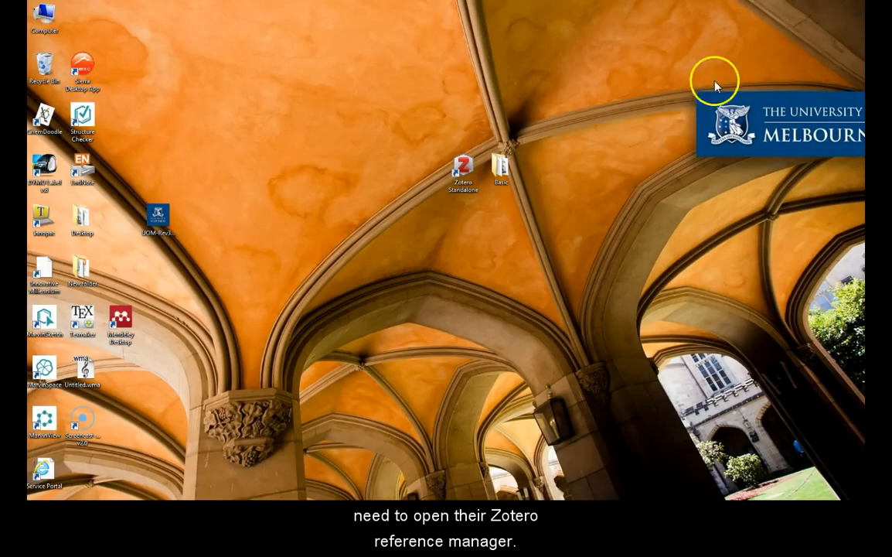
{"action": "left_click", "coordinate": [465, 180]}
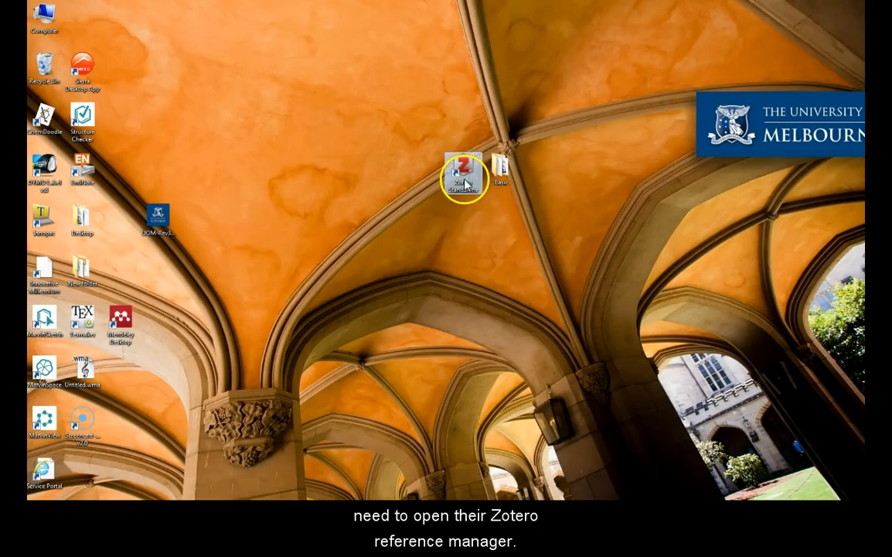
{"action": "double_click", "coordinate": [465, 179]}
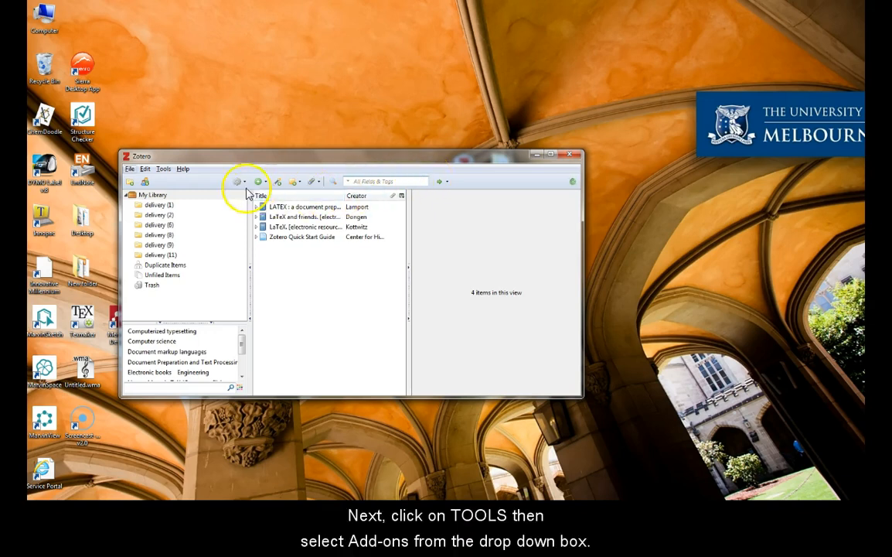
In the Add-ons Manager Extensions view, choose Install Add-on From File
{"action": "left_click", "coordinate": [163, 169]}
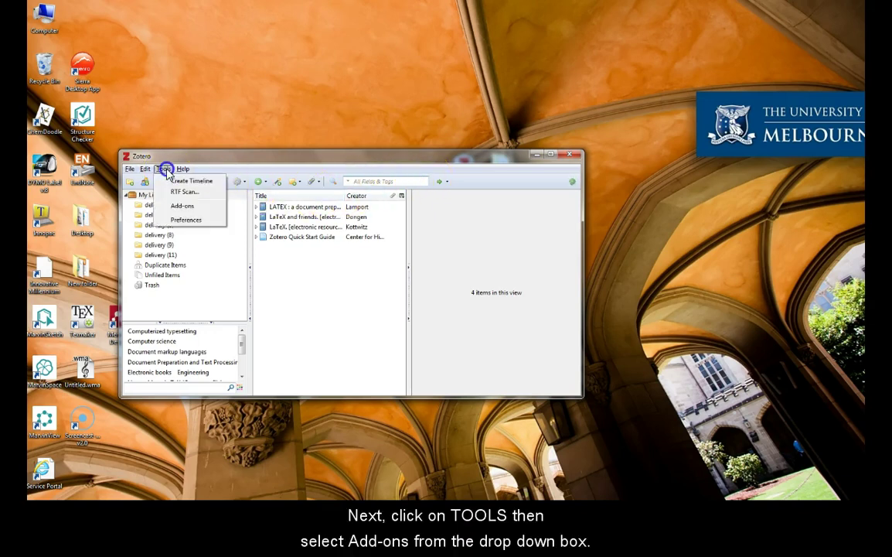
{"action": "left_click", "coordinate": [182, 206]}
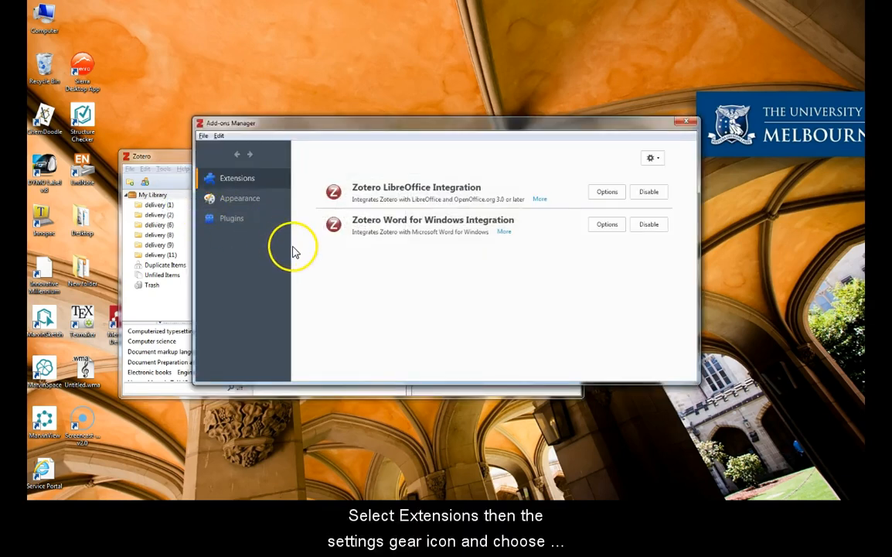
{"action": "left_click", "coordinate": [237, 178]}
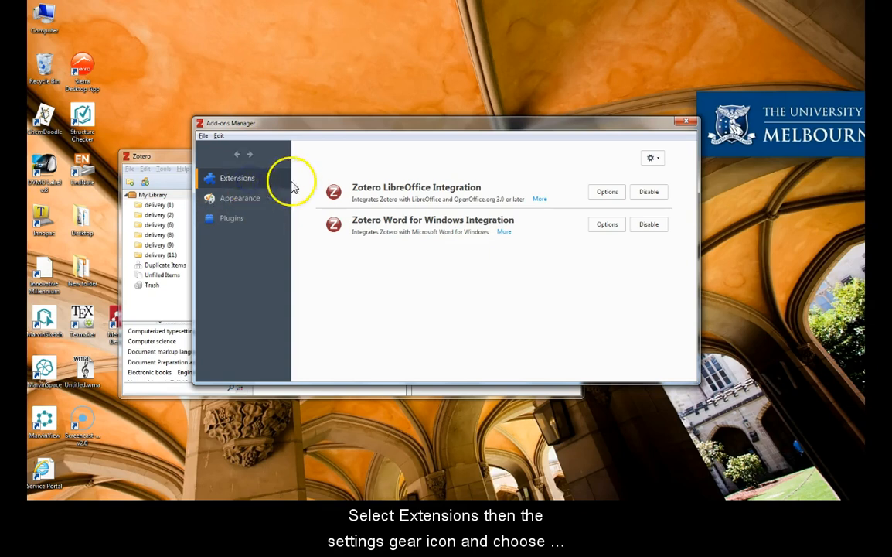
{"action": "left_click", "coordinate": [651, 159]}
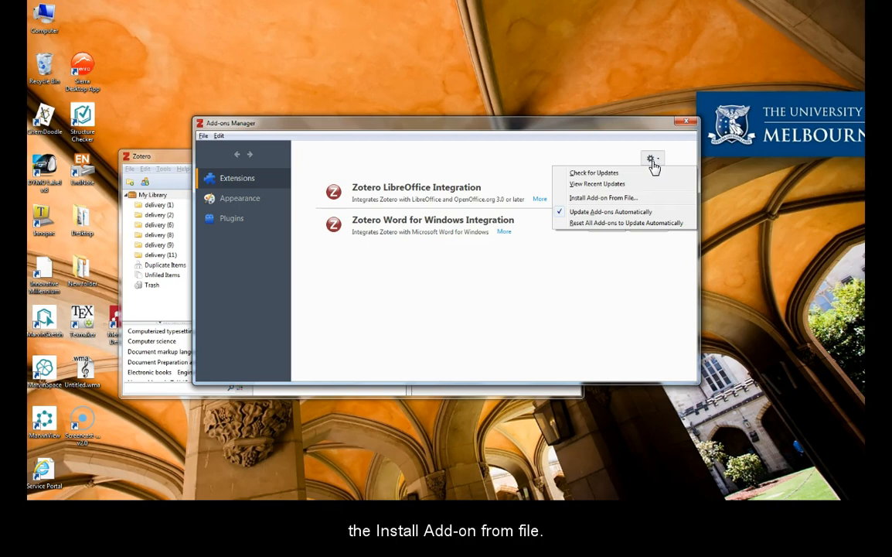
{"action": "left_click", "coordinate": [603, 197]}
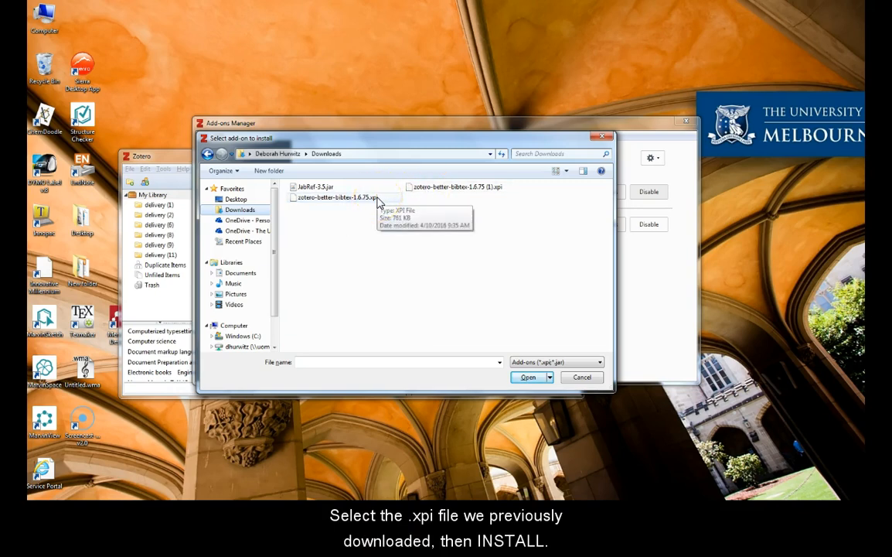
Install the Better BibTeX .xpi from Downloads and restart Zotero to activate it
{"action": "left_click", "coordinate": [436, 188]}
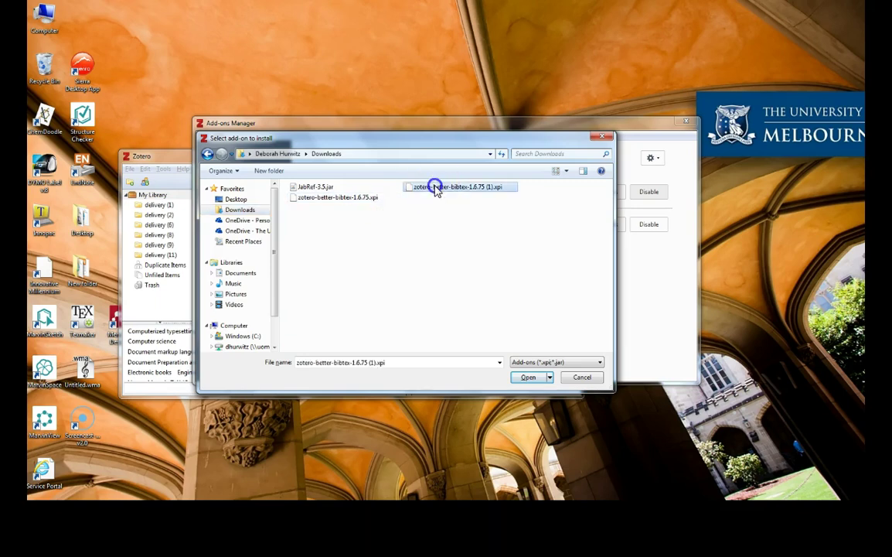
{"action": "left_click", "coordinate": [530, 376]}
{"action": "left_click", "coordinate": [514, 326]}
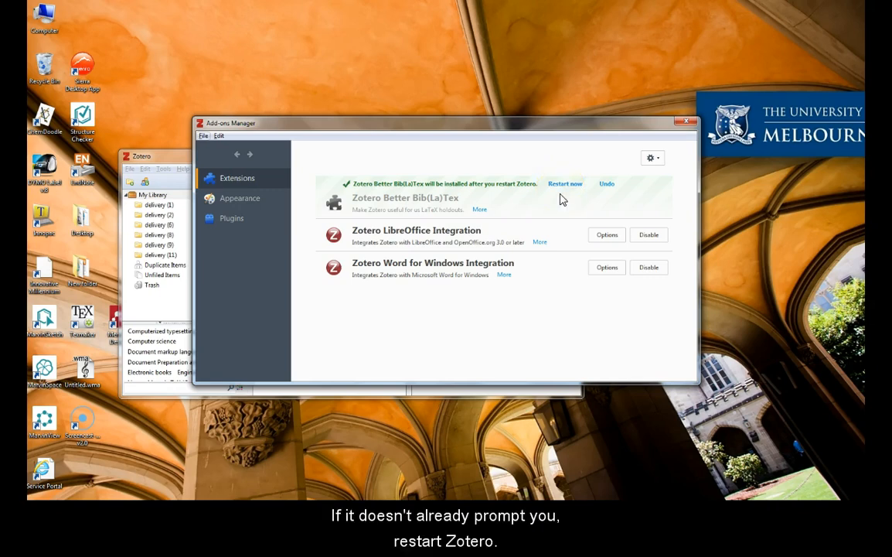
{"action": "left_click", "coordinate": [564, 184]}
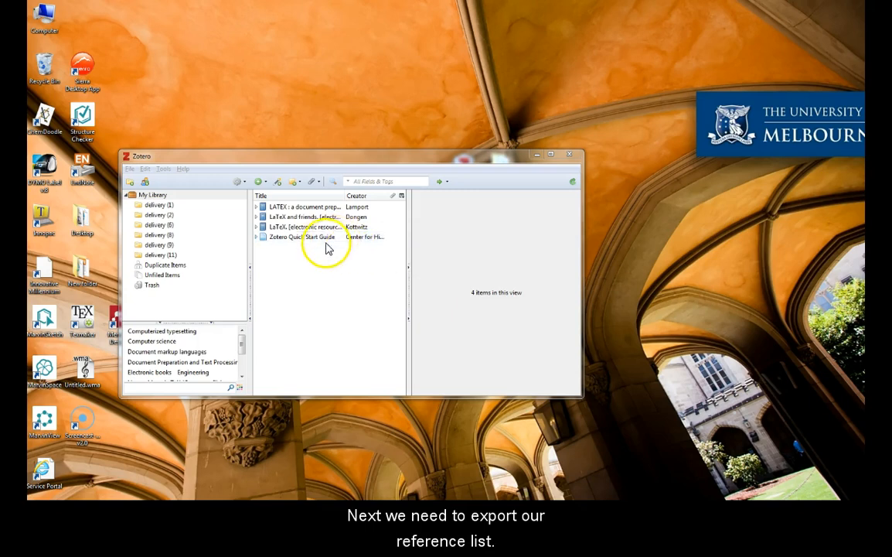
Export the whole library in Better BibTeX format with Keep updated ticked
{"action": "left_click", "coordinate": [324, 160]}
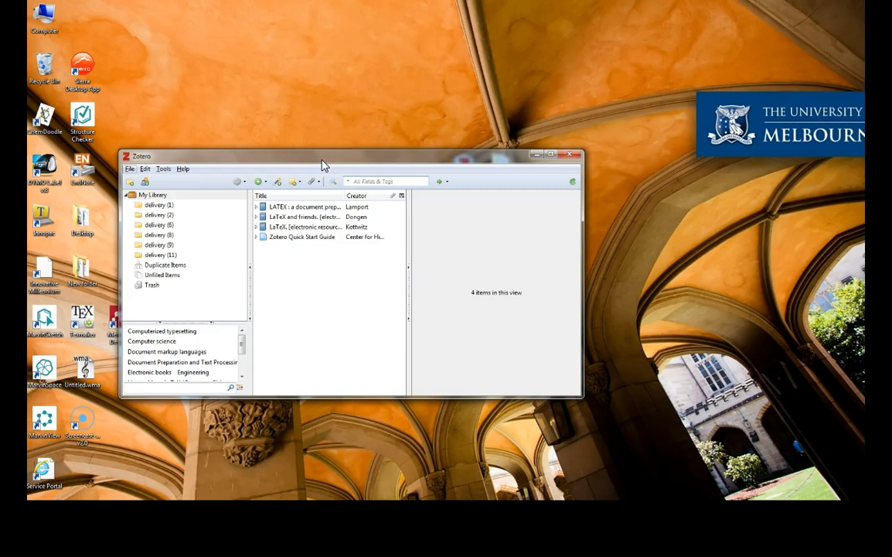
{"action": "left_click", "coordinate": [129, 169]}
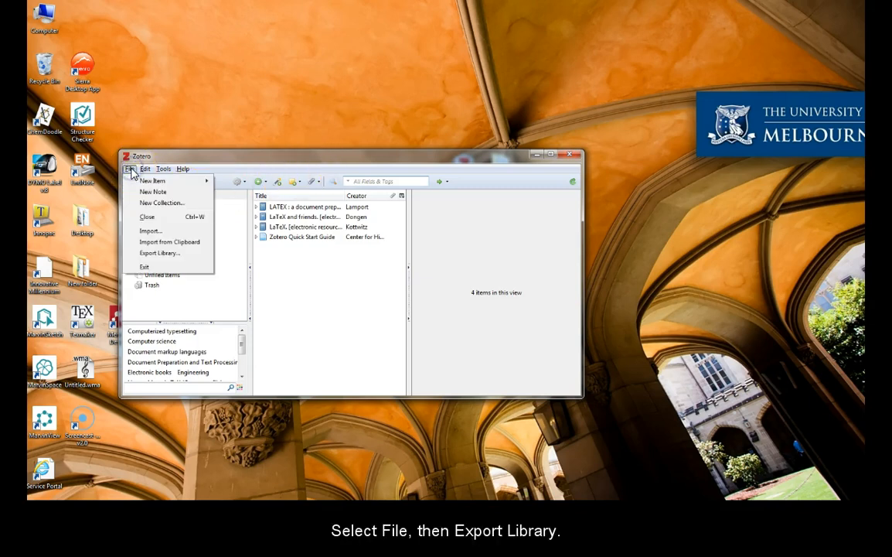
{"action": "left_click", "coordinate": [159, 253]}
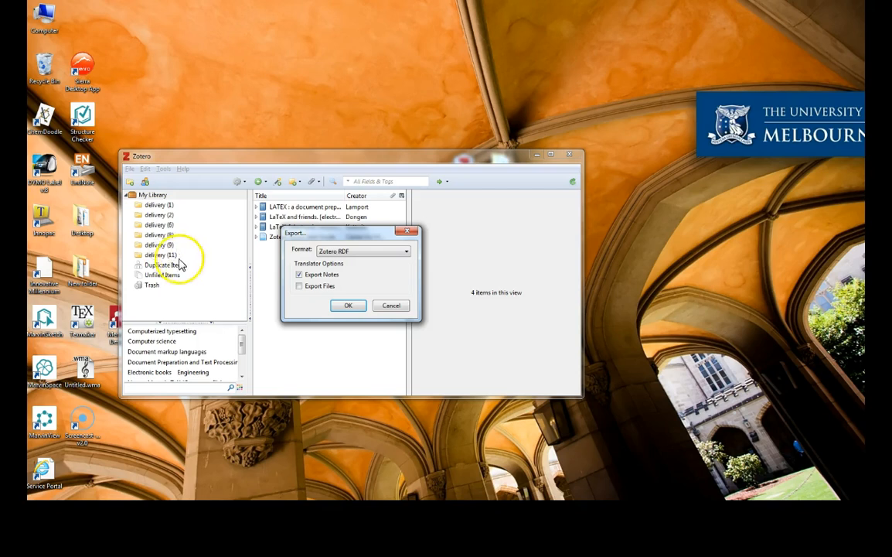
{"action": "left_click", "coordinate": [355, 250]}
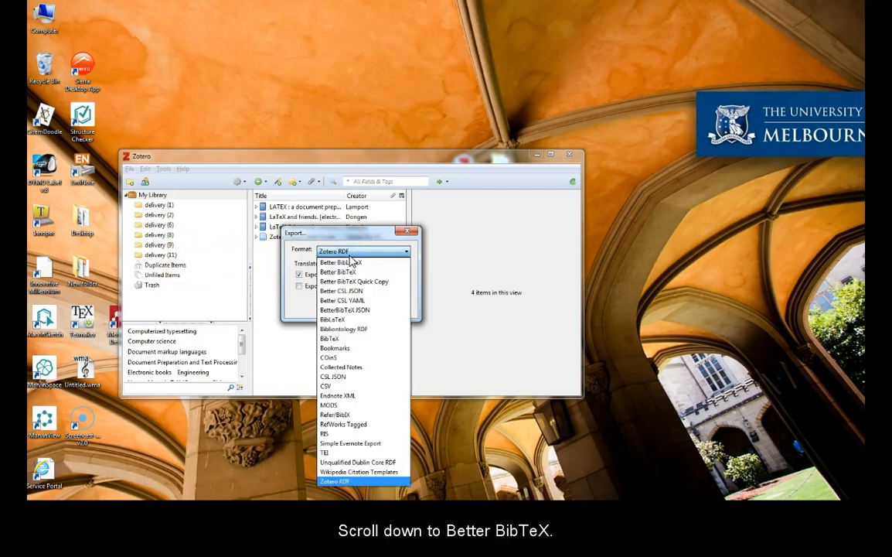
{"action": "left_click", "coordinate": [338, 271]}
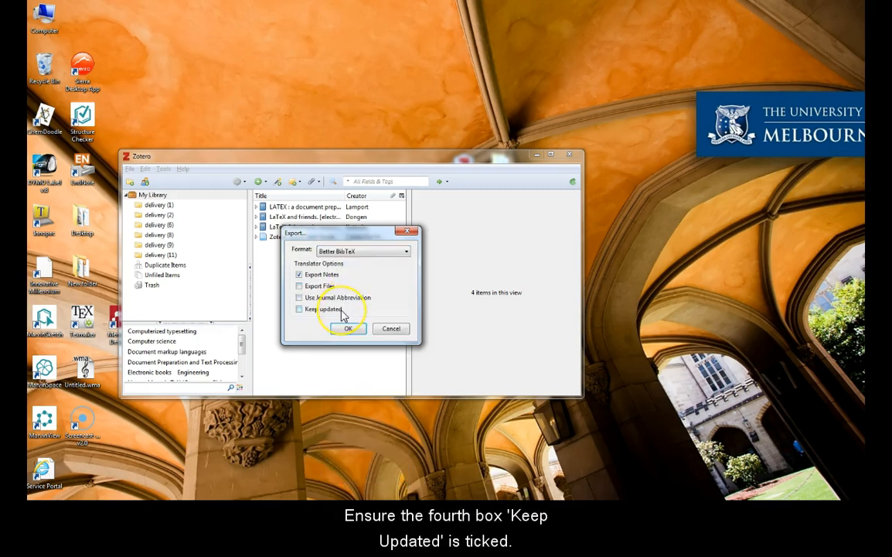
{"action": "left_click", "coordinate": [299, 309]}
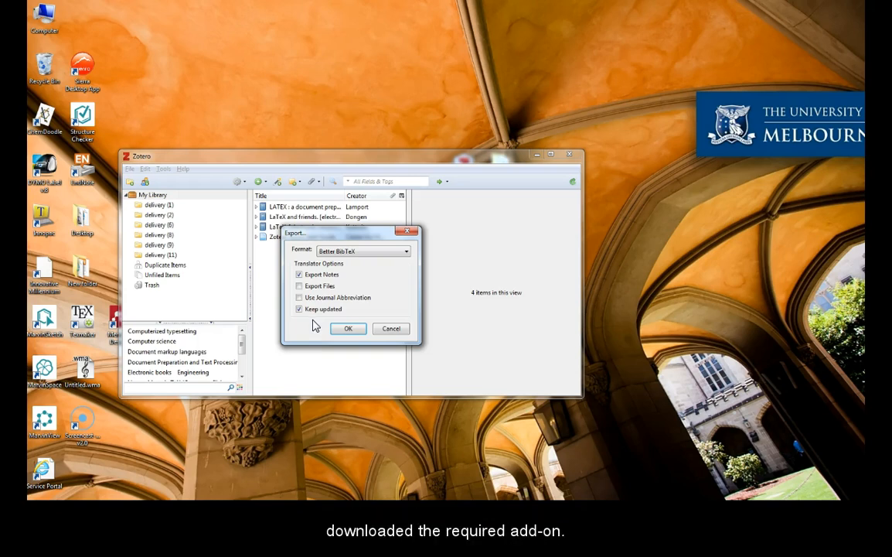
Save the export as My Library.bib in the Basic folder on the Desktop
{"action": "left_click", "coordinate": [348, 328]}
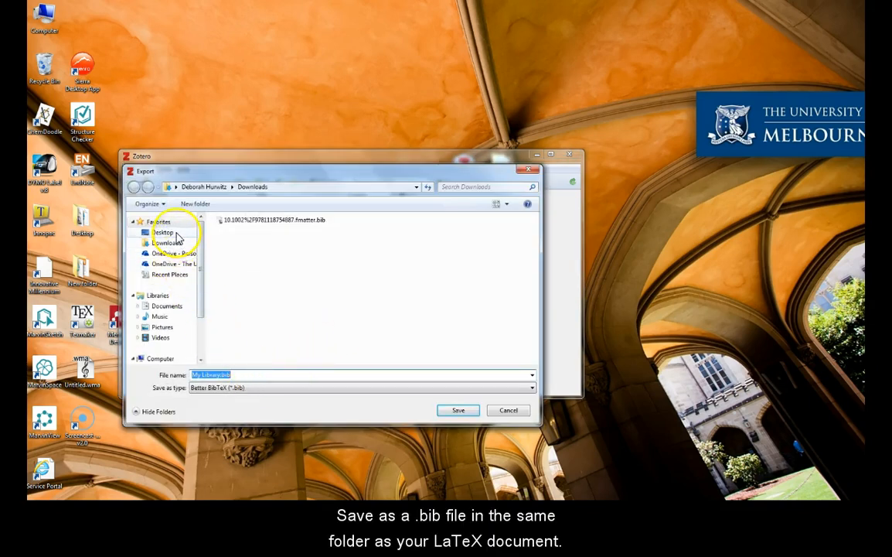
{"action": "left_click", "coordinate": [163, 232]}
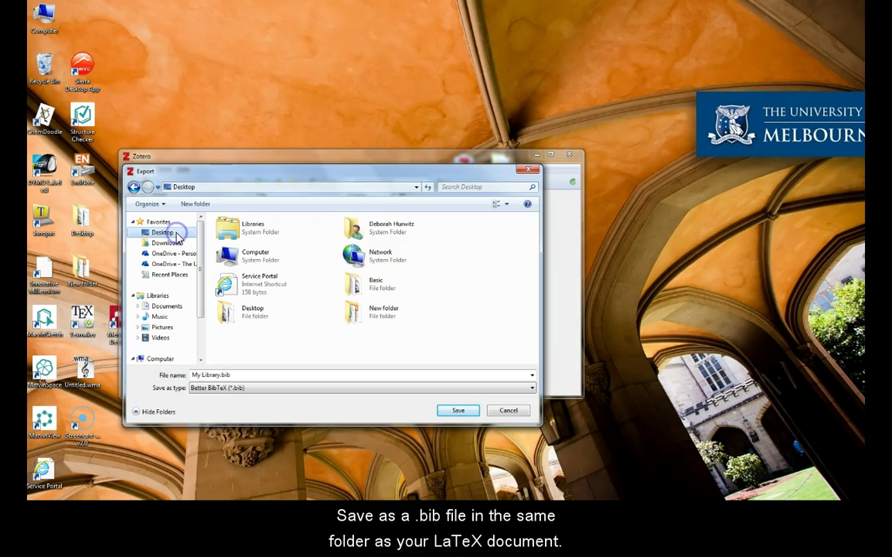
{"action": "double_click", "coordinate": [352, 283]}
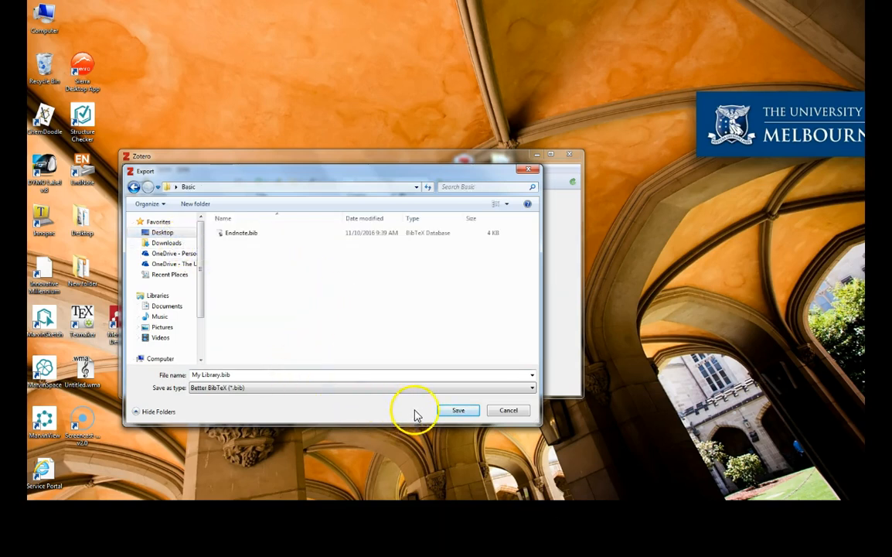
{"action": "left_click", "coordinate": [456, 409]}
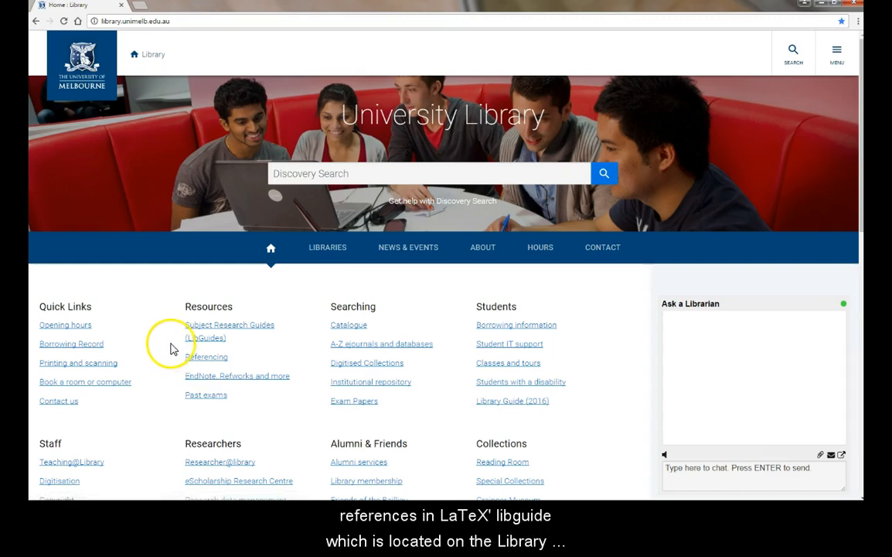
Follow the Subject Research Guides (LibGuides) link under Resources on the library homepage
{"action": "left_click", "coordinate": [206, 340]}
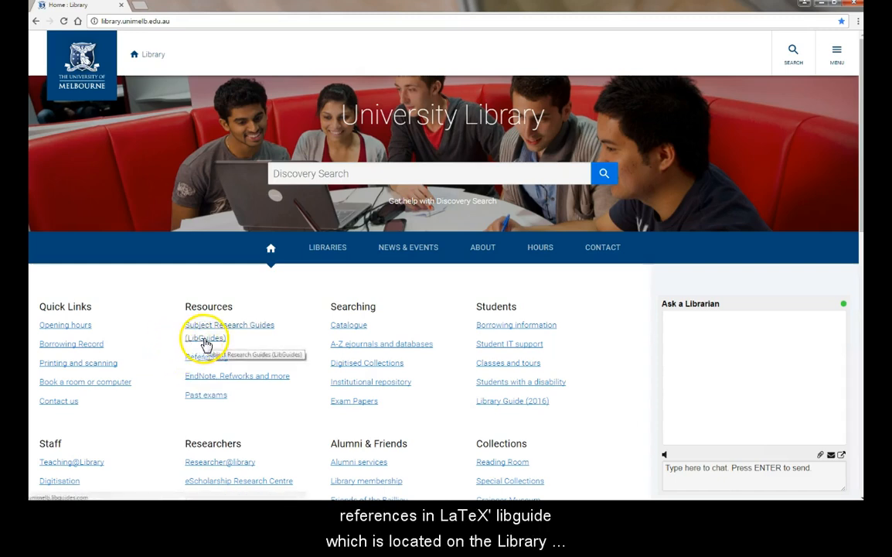